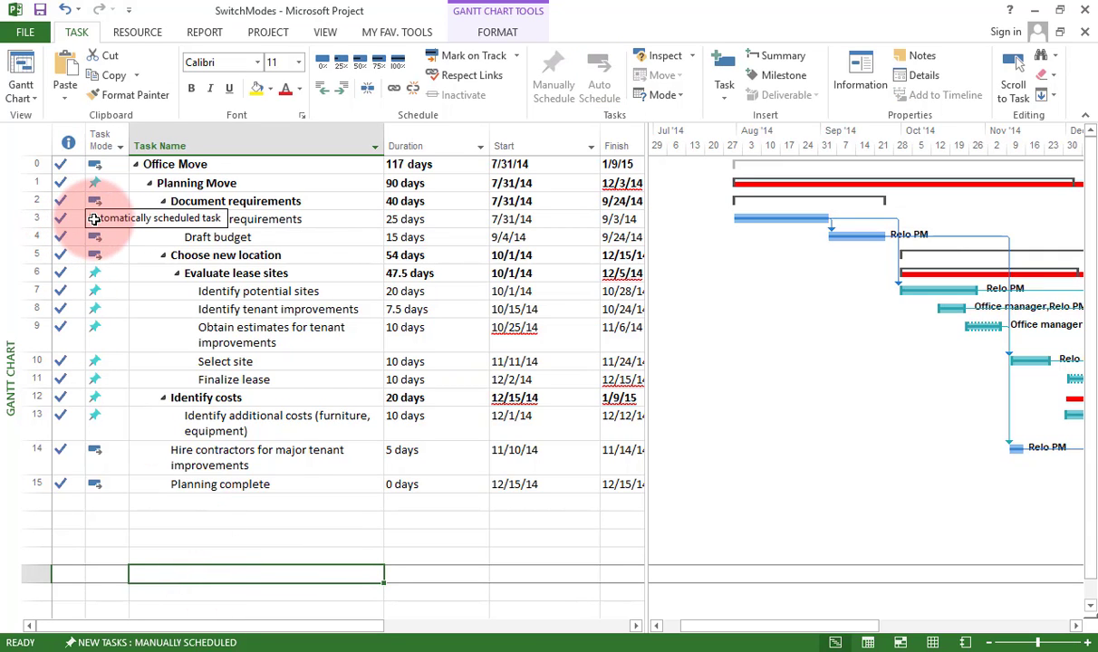
Set the duration of the Identify requirements task to 30 days
click(451, 219)
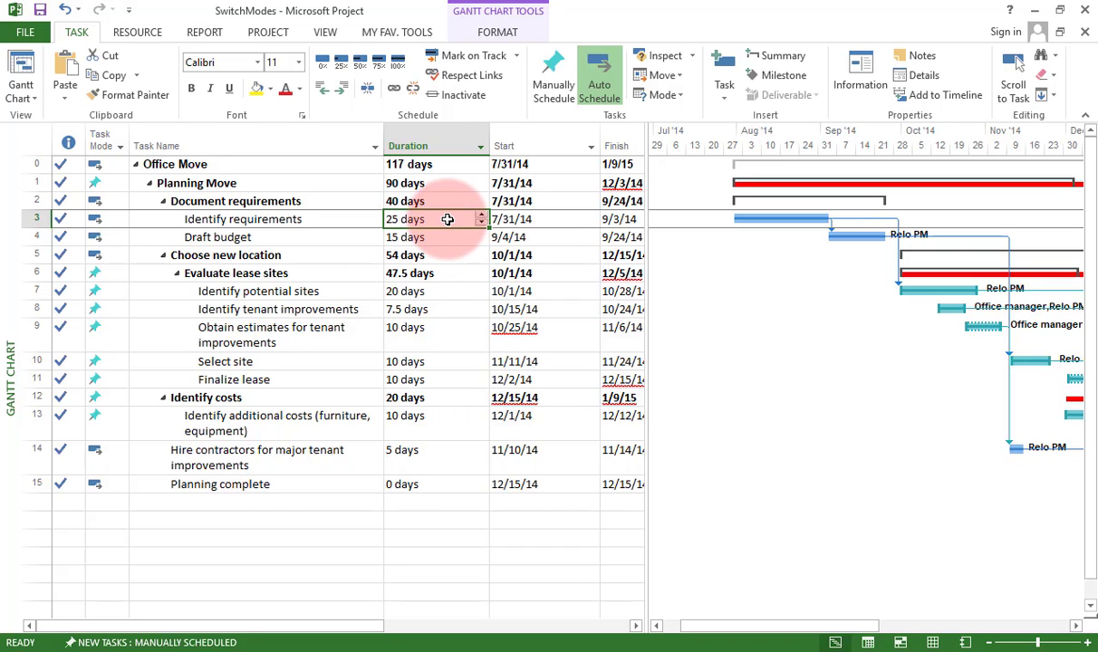
text(30)
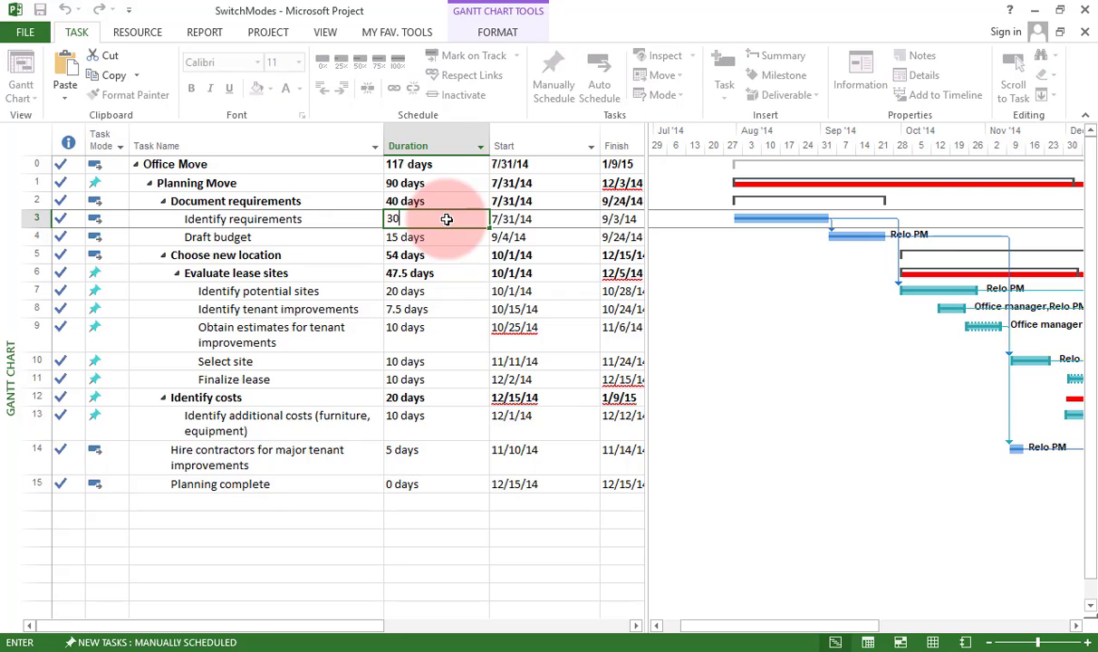
key(Return)
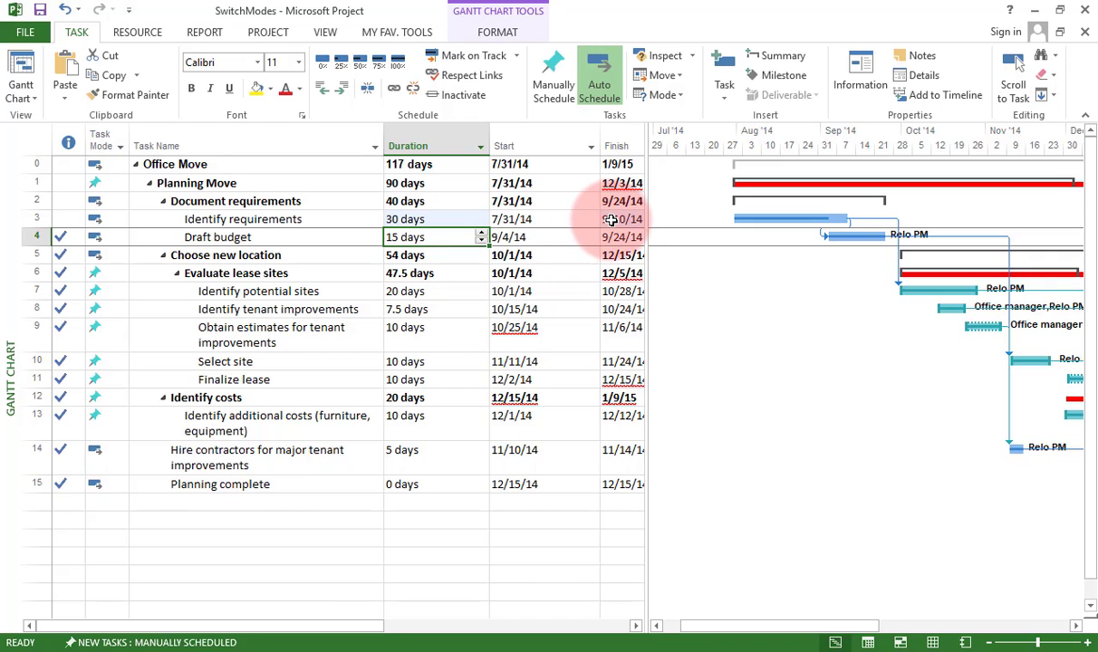
Set the duration of the Identify requirements task to 20 days
click(461, 223)
text(2)
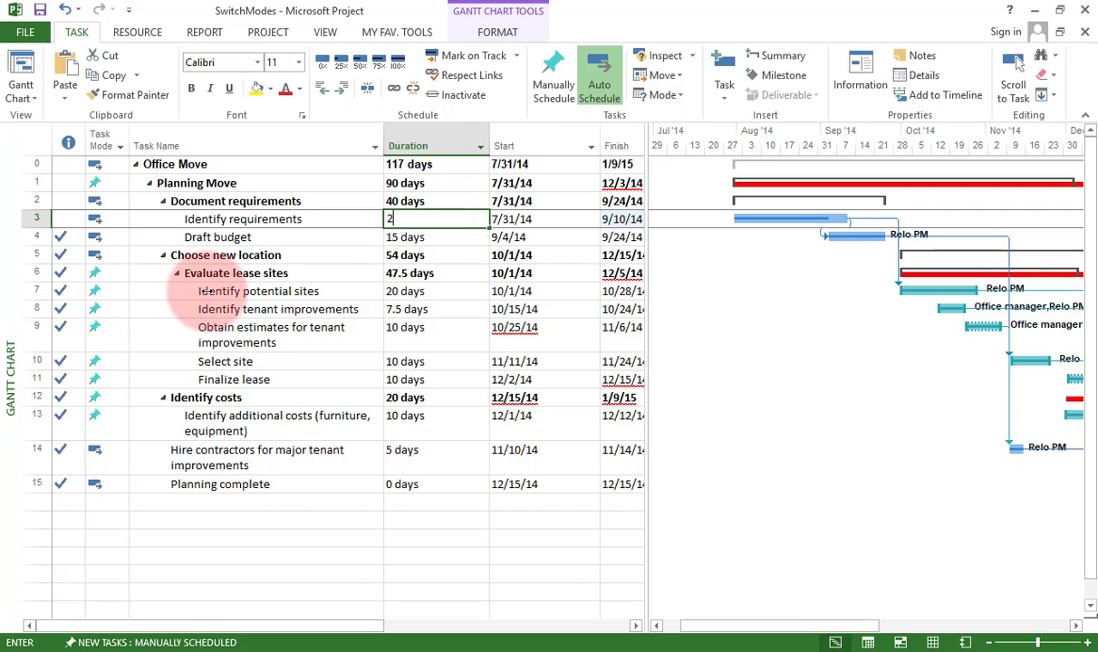
text(0 days)
key(Return)
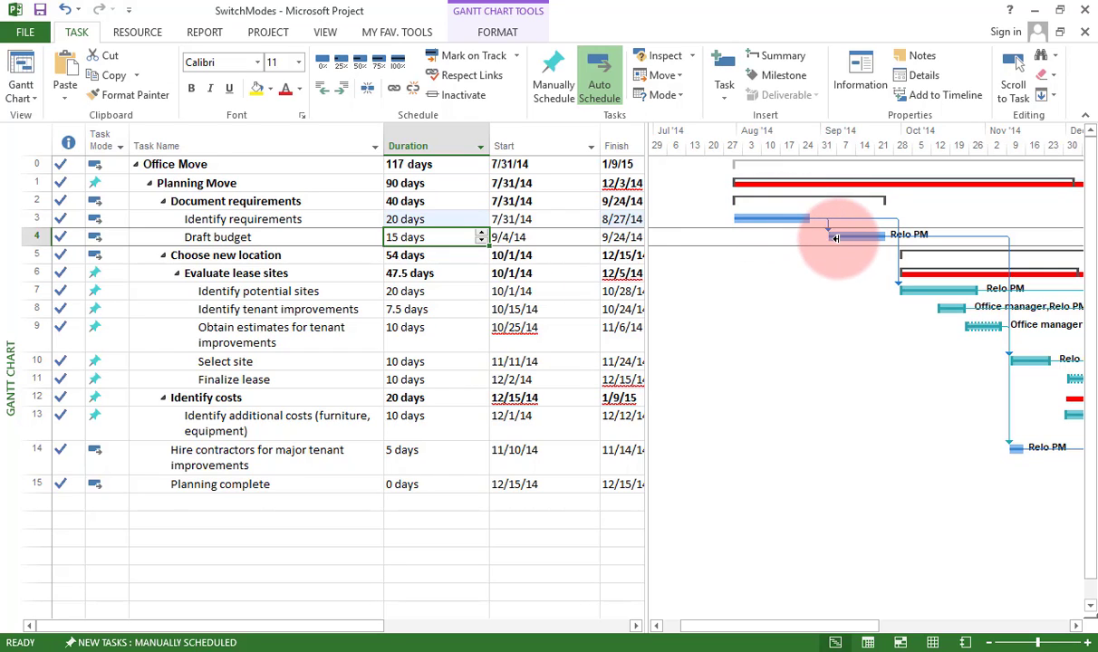
Set the duration of the Draft budget task to 20 days
click(570, 237)
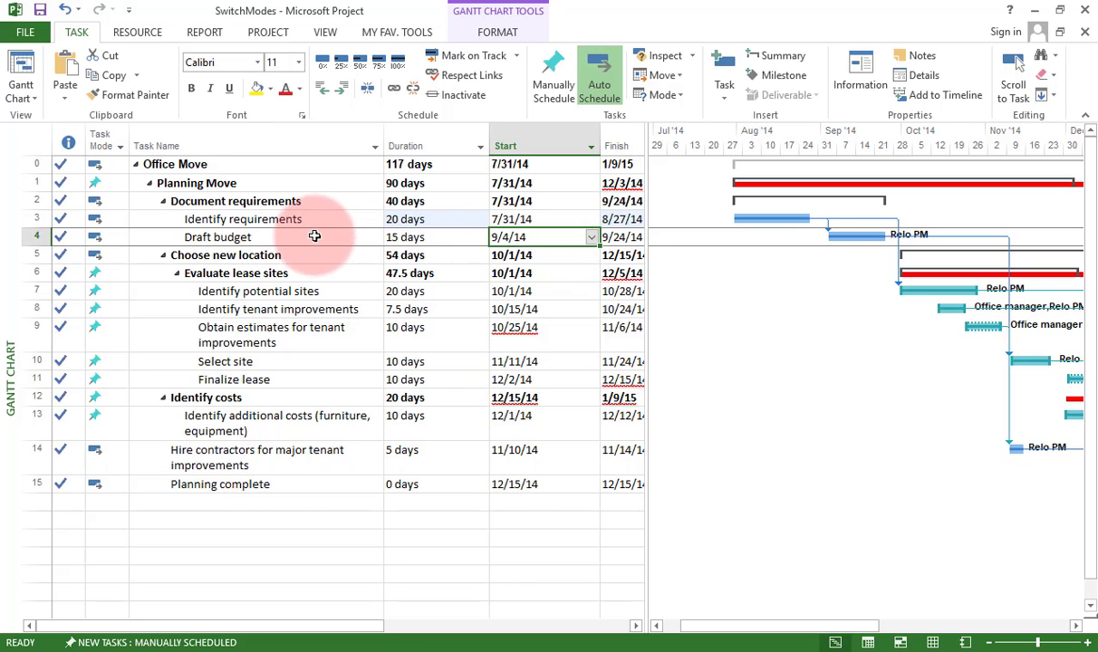
click(420, 219)
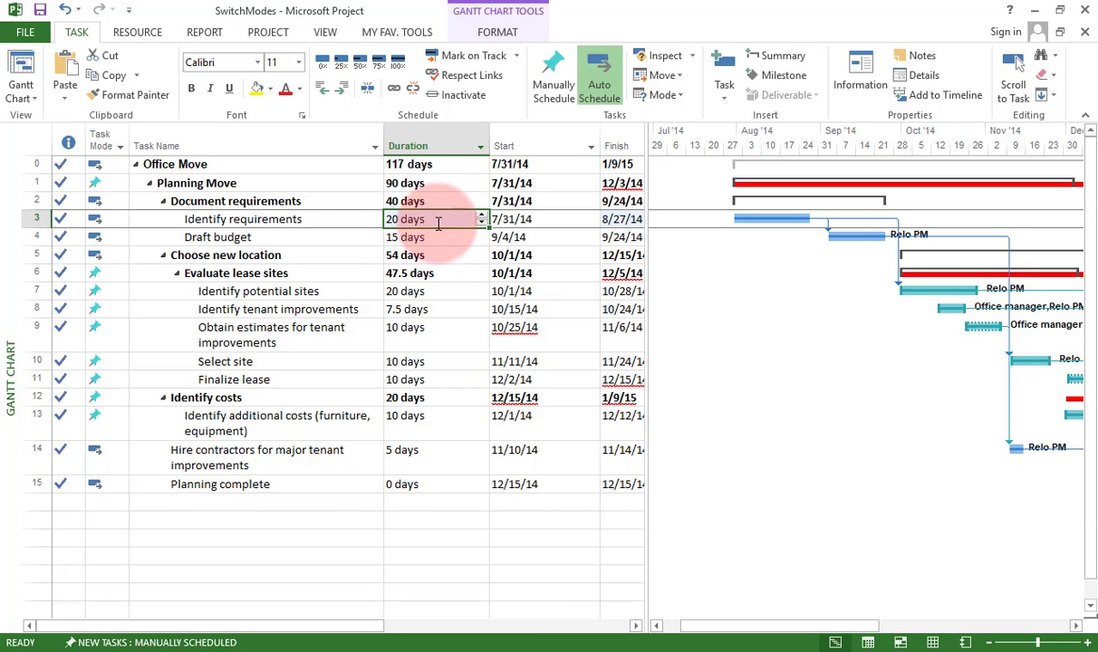
click(435, 236)
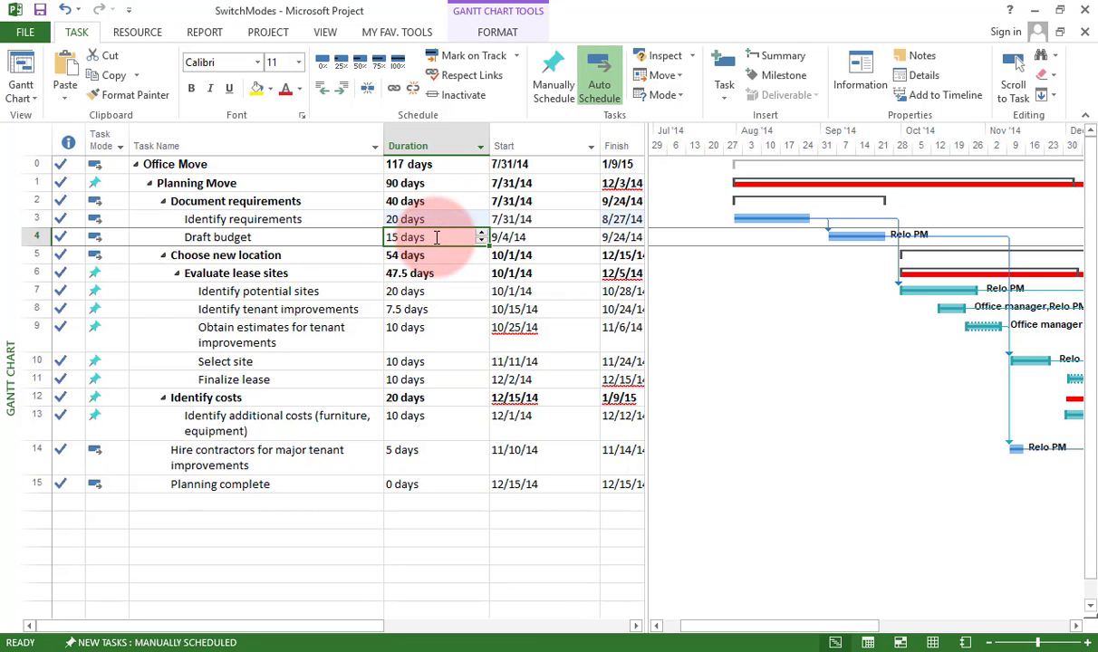
text(20)
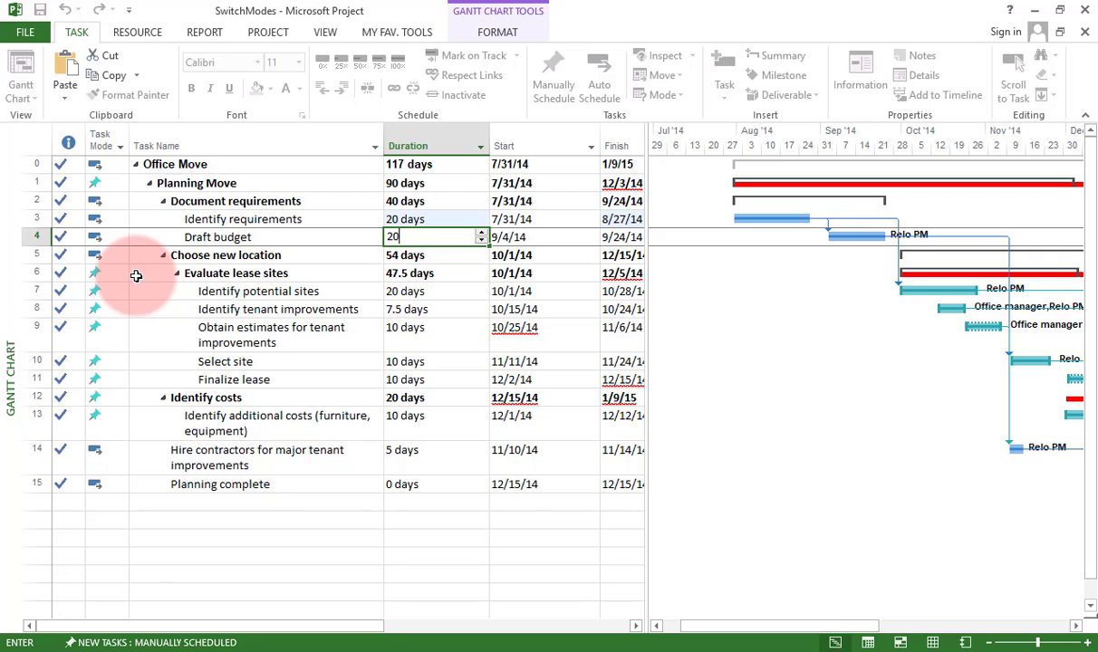
key(Return)
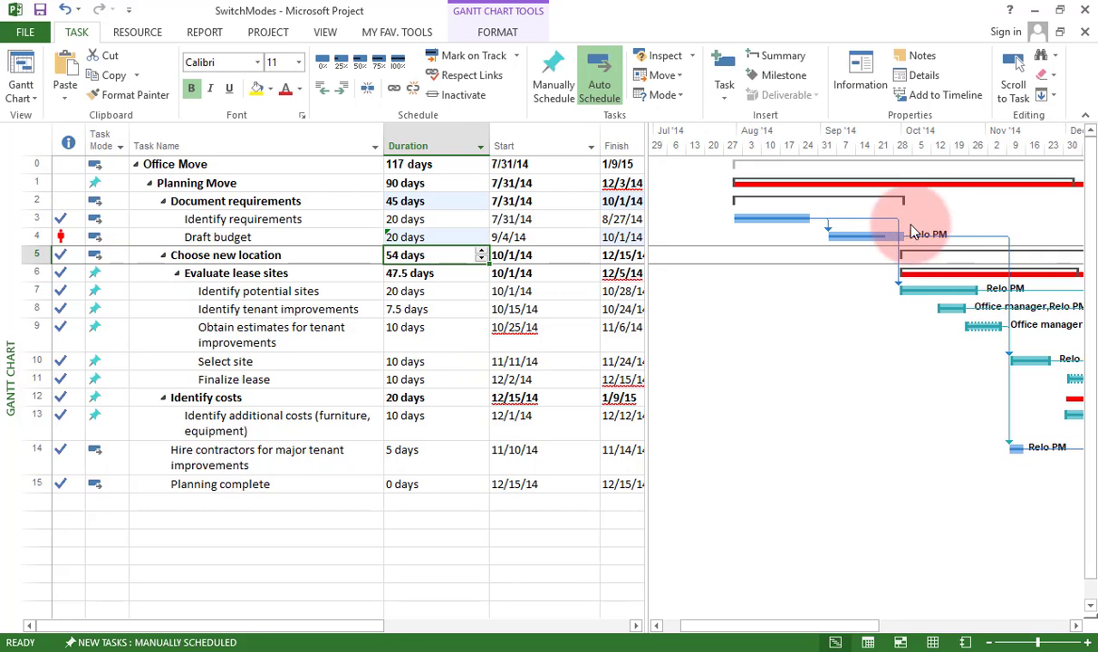
drag(880, 235, 893, 251)
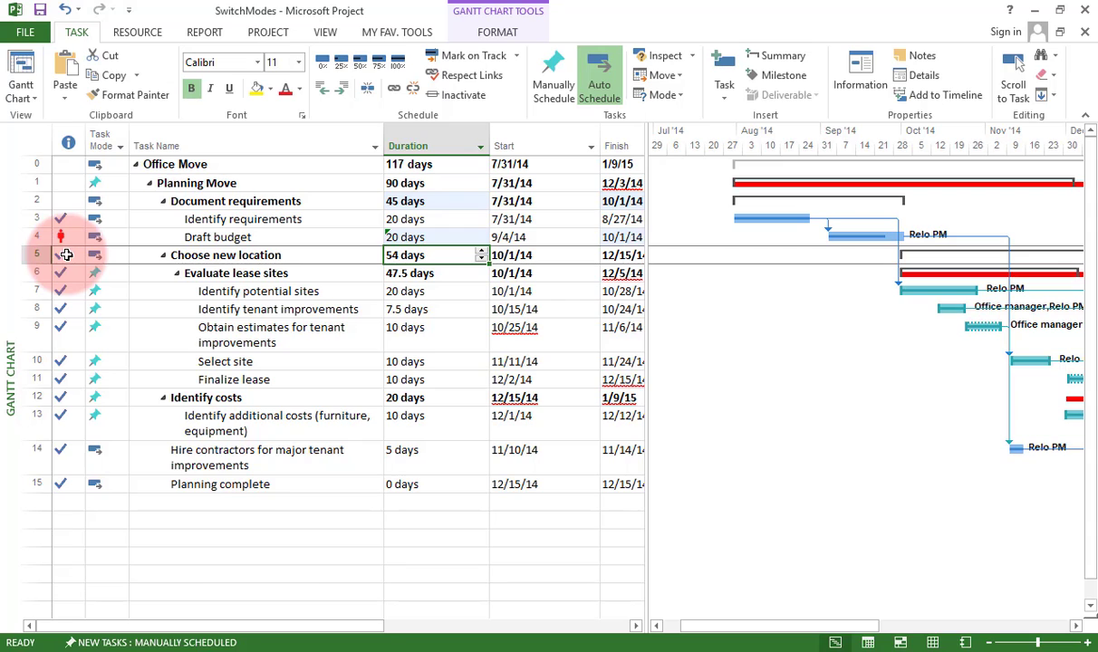
Insert a new task directly above the Choose new location summary task
mouse_move(66, 254)
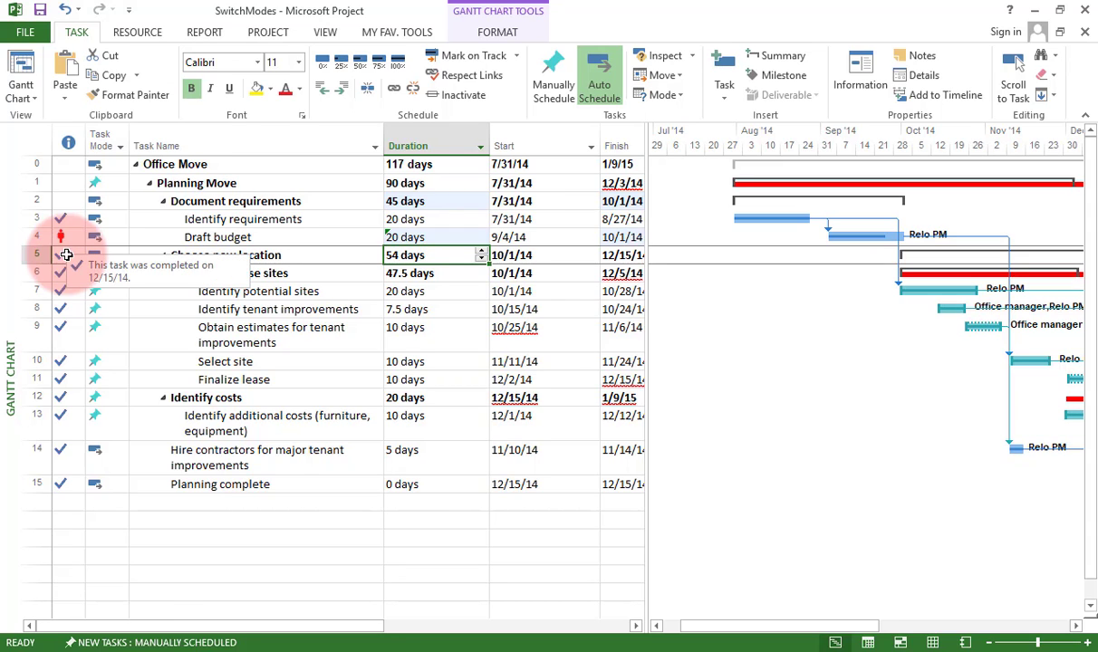
click(31, 254)
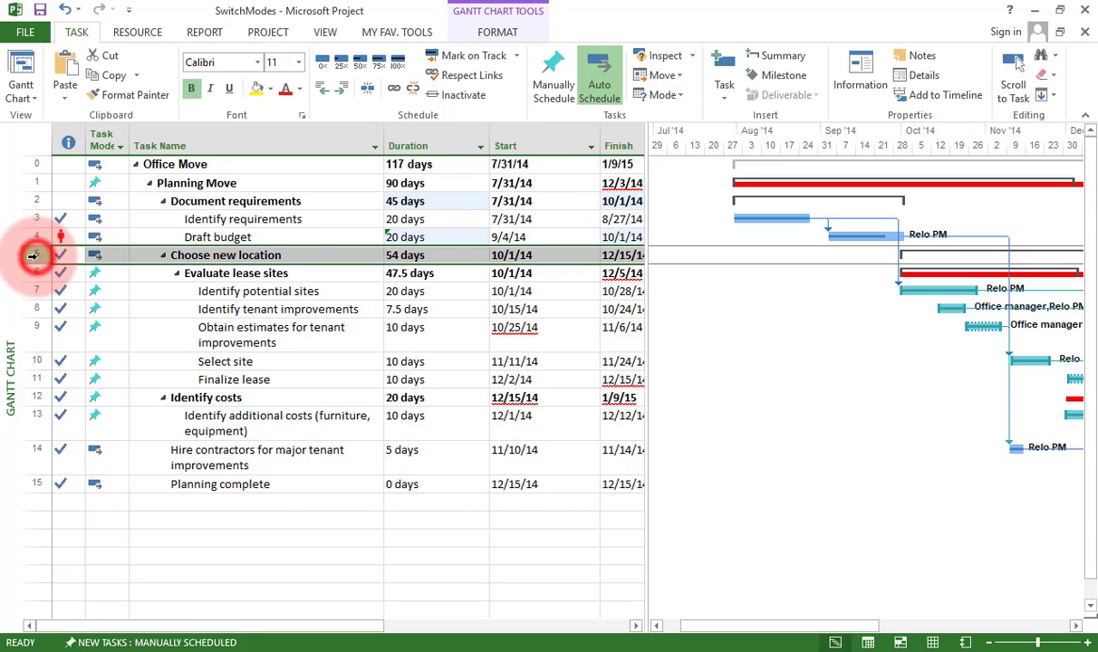
click(722, 96)
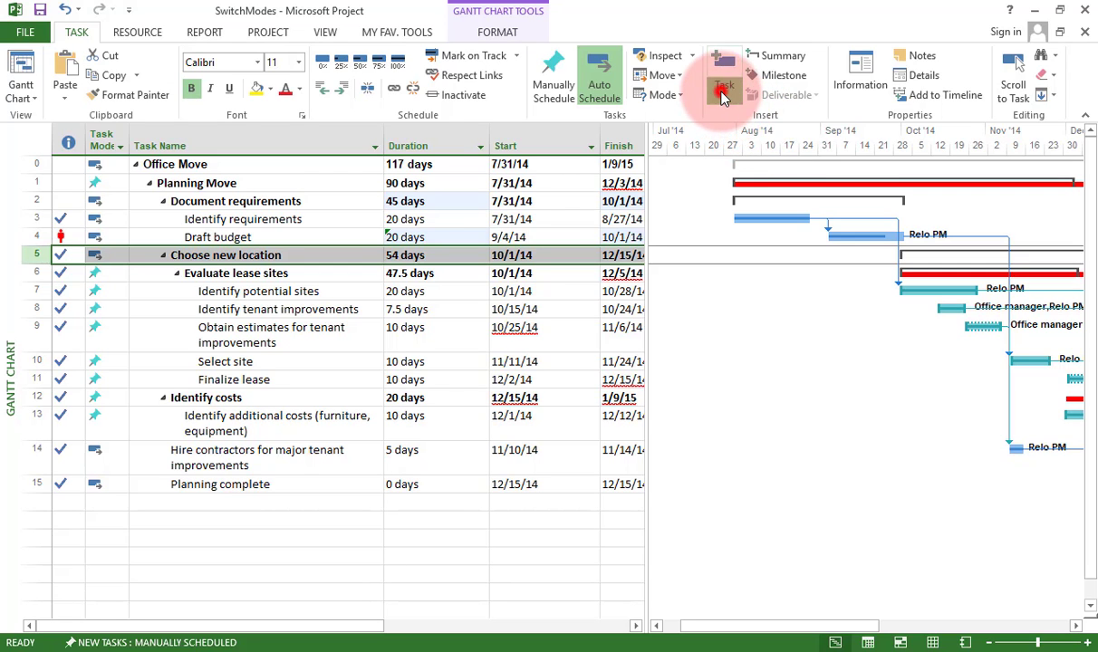
click(724, 112)
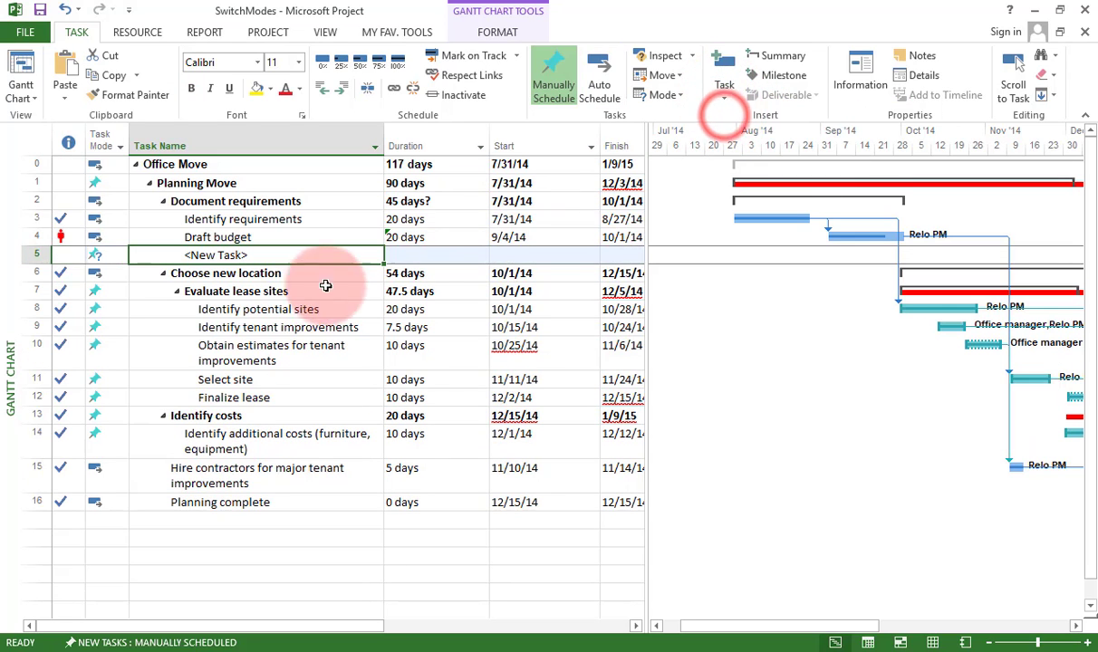
mouse_move(95, 255)
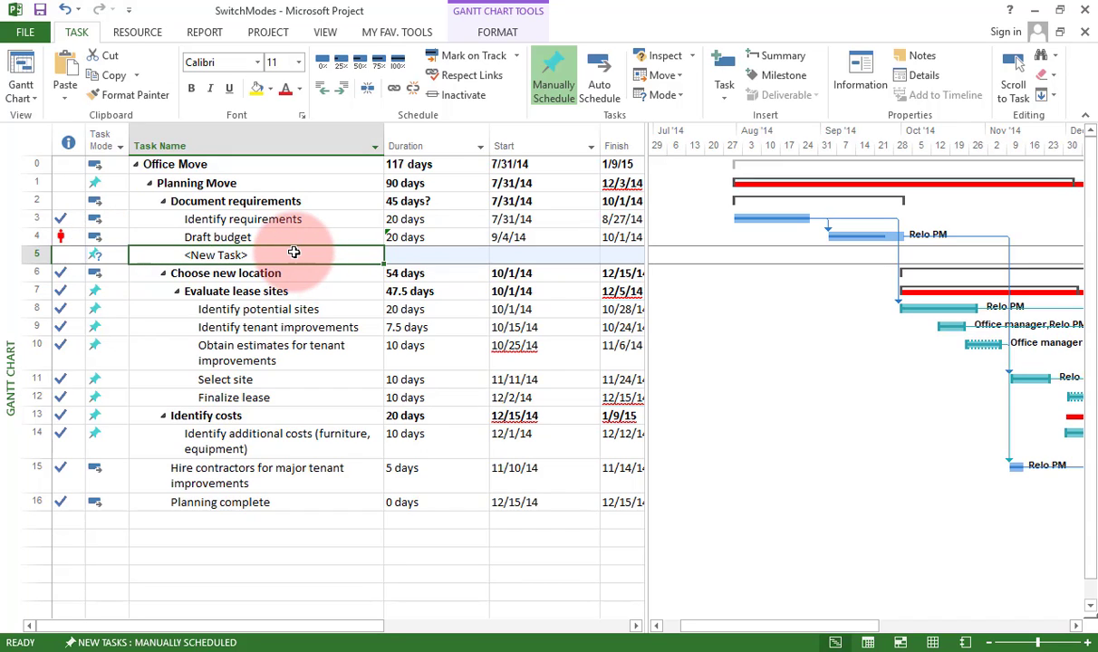
Name the new task below Draft budget "REVIEW REQ. WITH MANAGER MEETINGS"
text(rE)
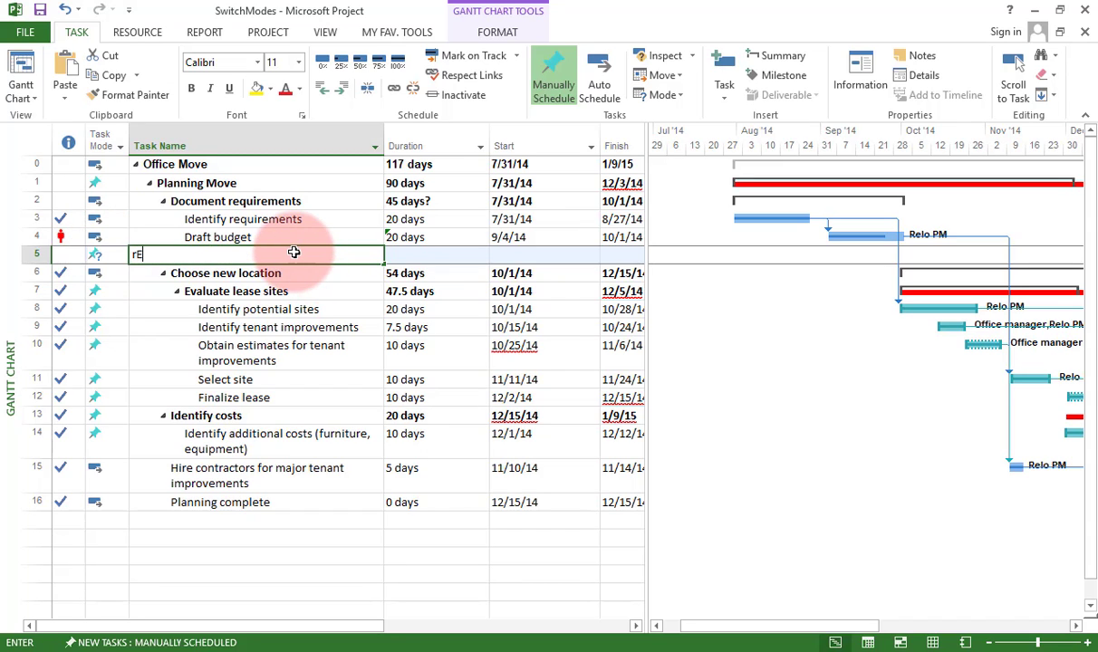
text(REVIEEW)
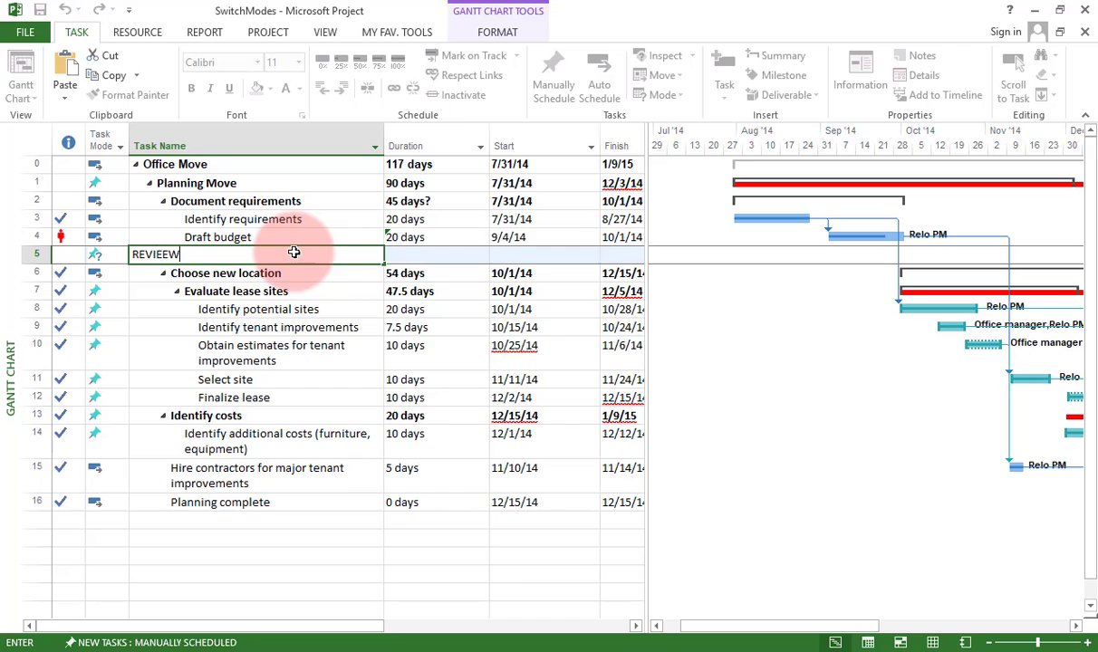
key(BackSpace)
key(BackSpace)
text(W REQ. WITH MANAG)
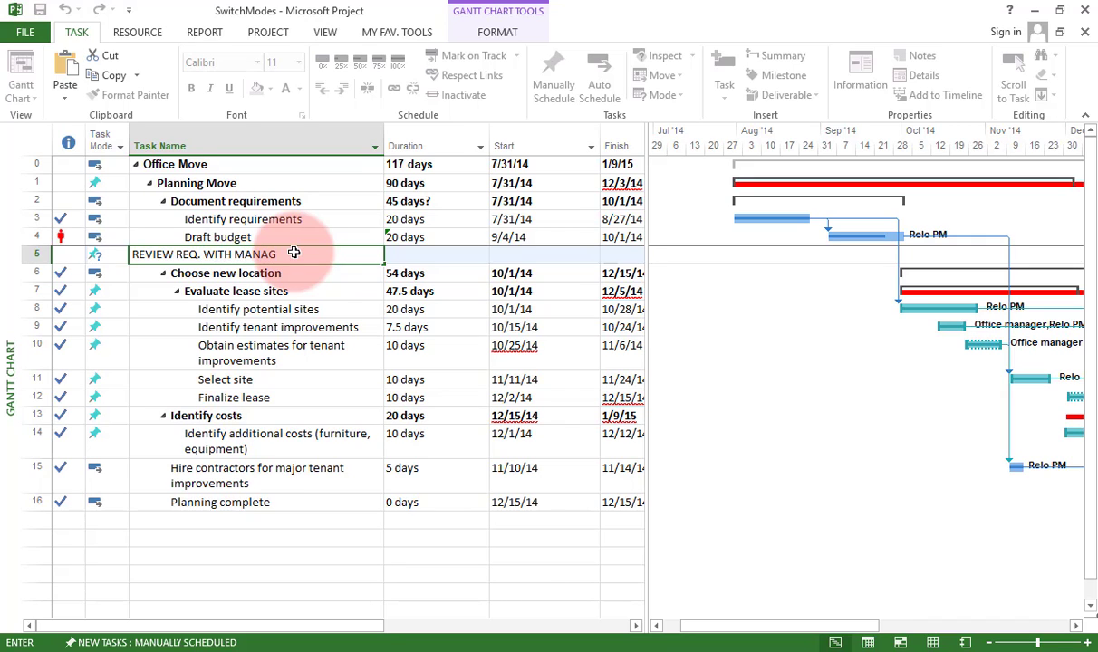
text(ER MEETINGS)
key(Tab)
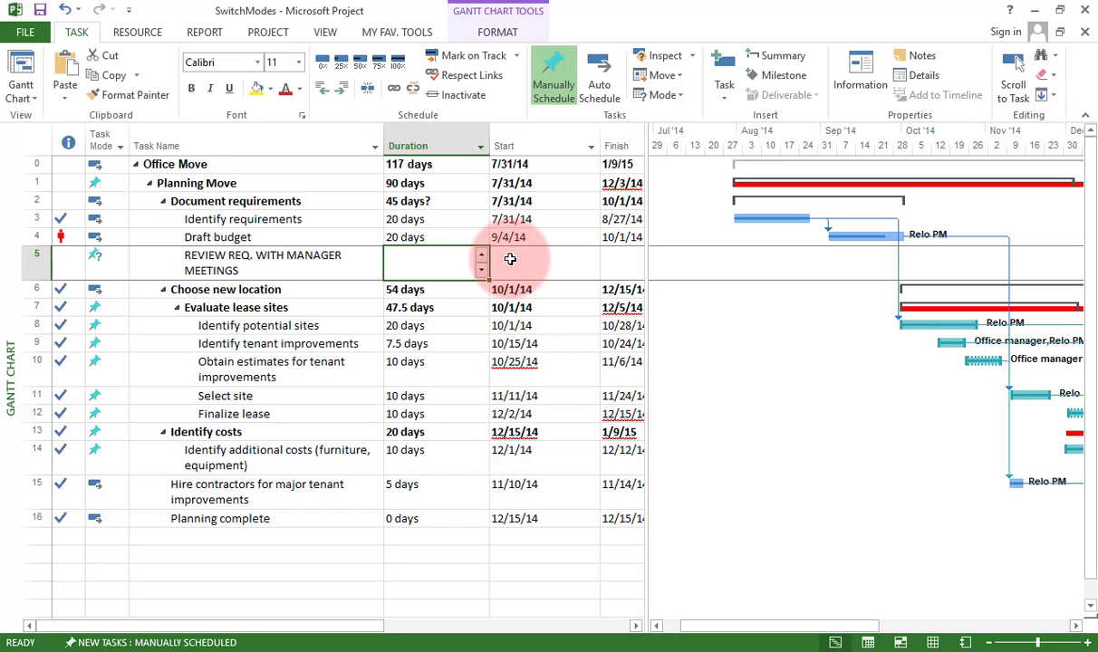
Enter the placeholder text "ASK FOR MANAGER" as the start of the REVIEW REQ. WITH MANAGER MEETINGS task
click(510, 259)
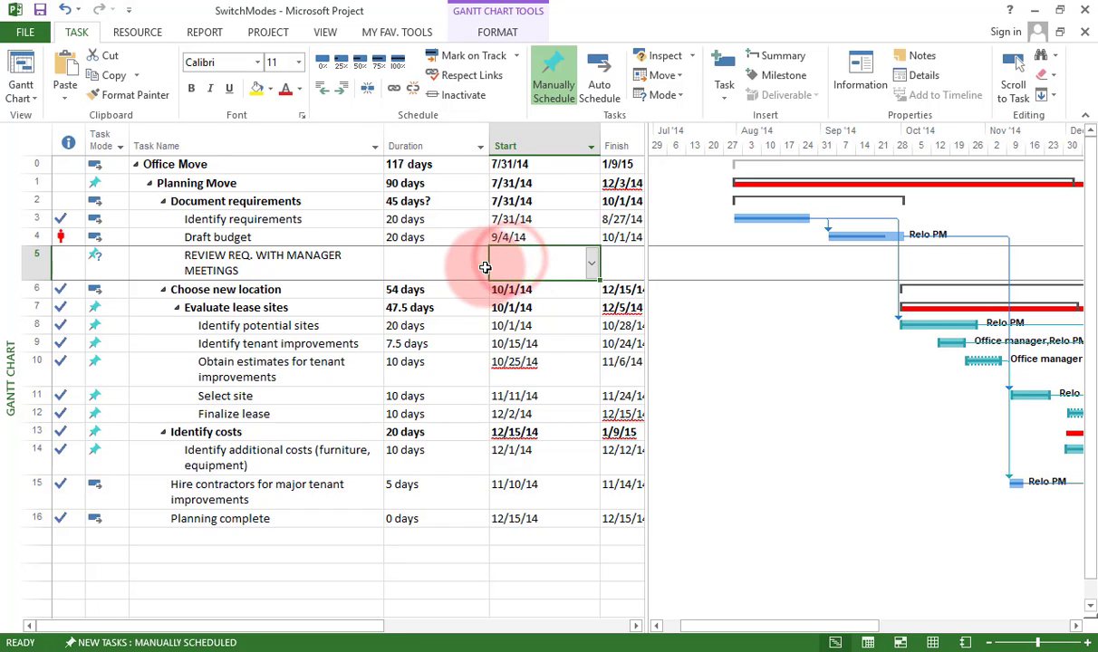
text(AS)
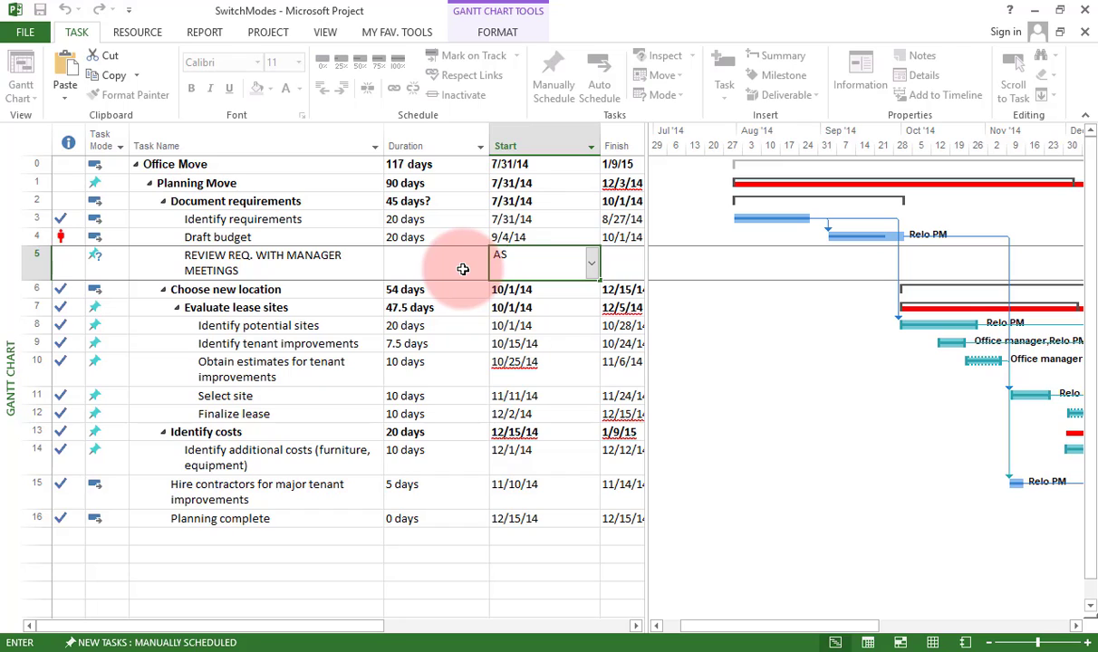
text(K FOR MANAGER)
key(Return)
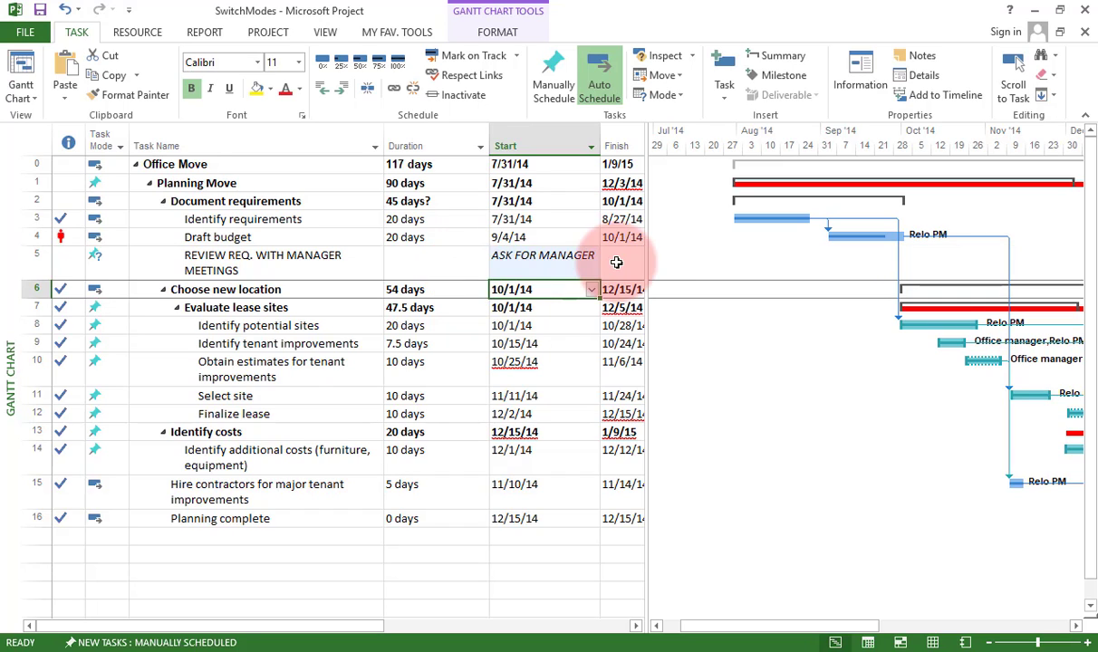
Set the REVIEW REQ. WITH MANAGER MEETINGS task to start on 9/5/14 and finish on 9/6/14
click(569, 264)
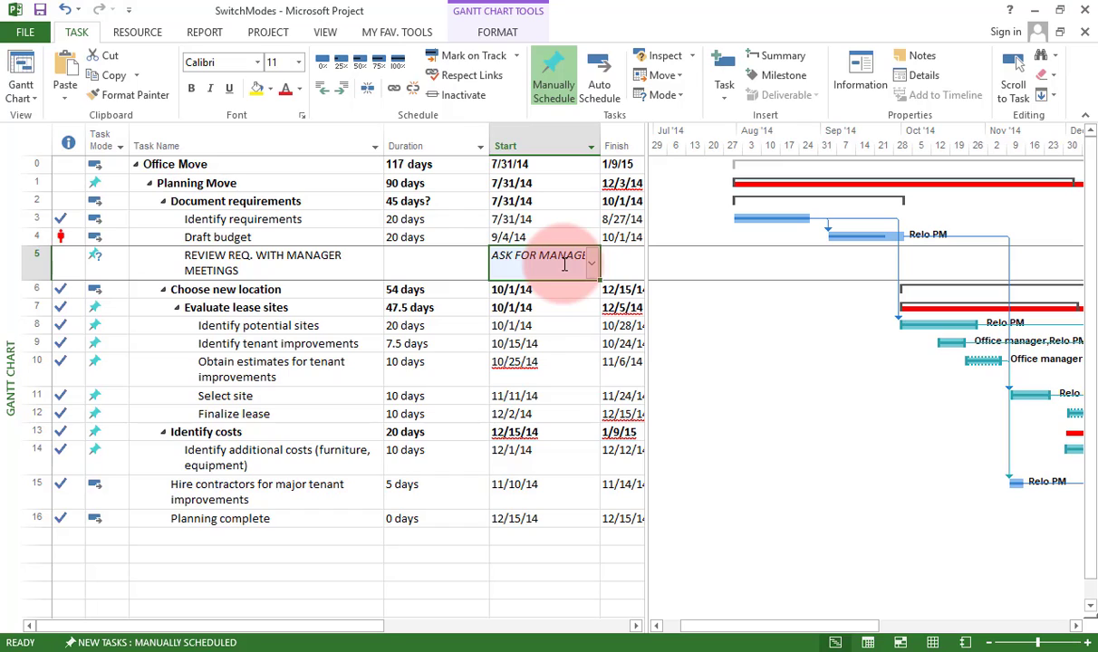
text(9)
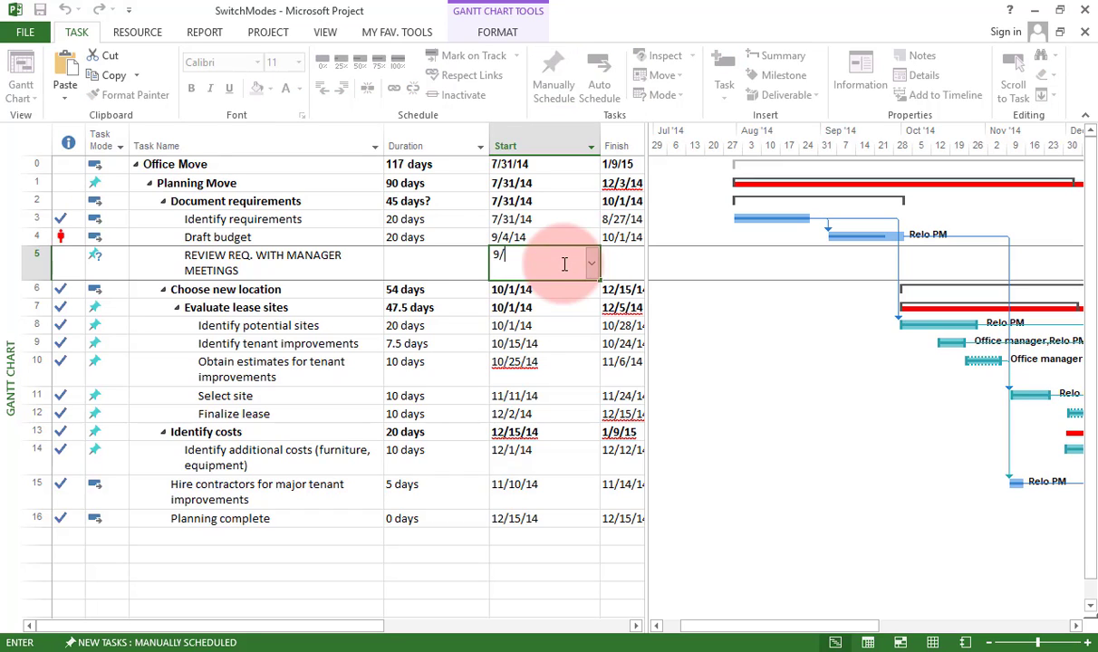
text(/5/14)
key(Tab)
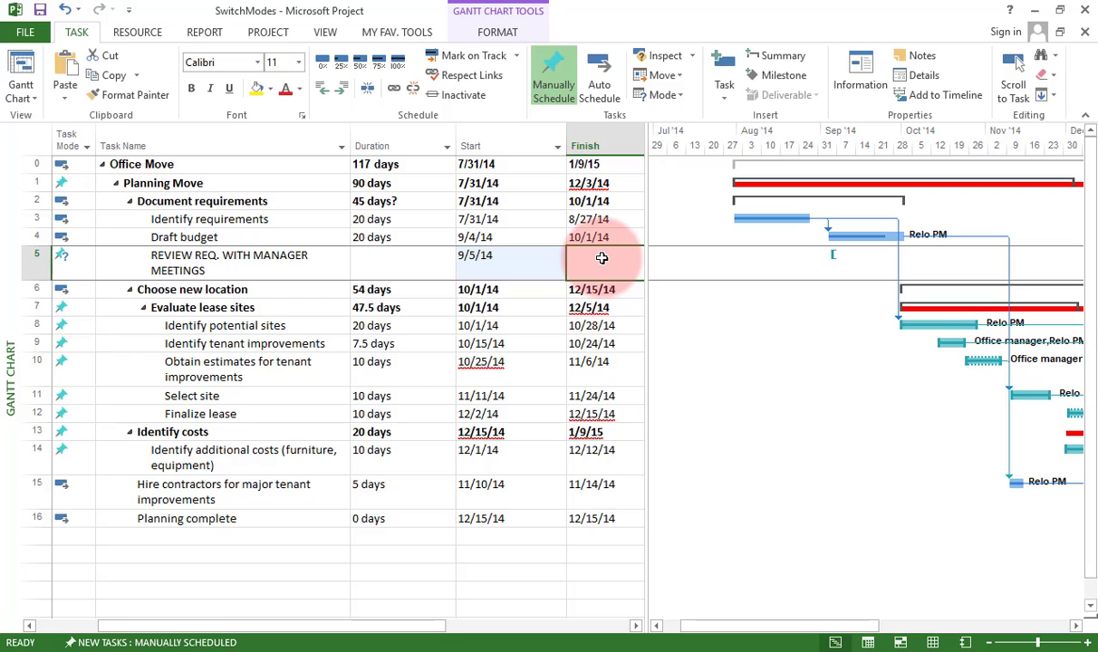
text(9/6/1)
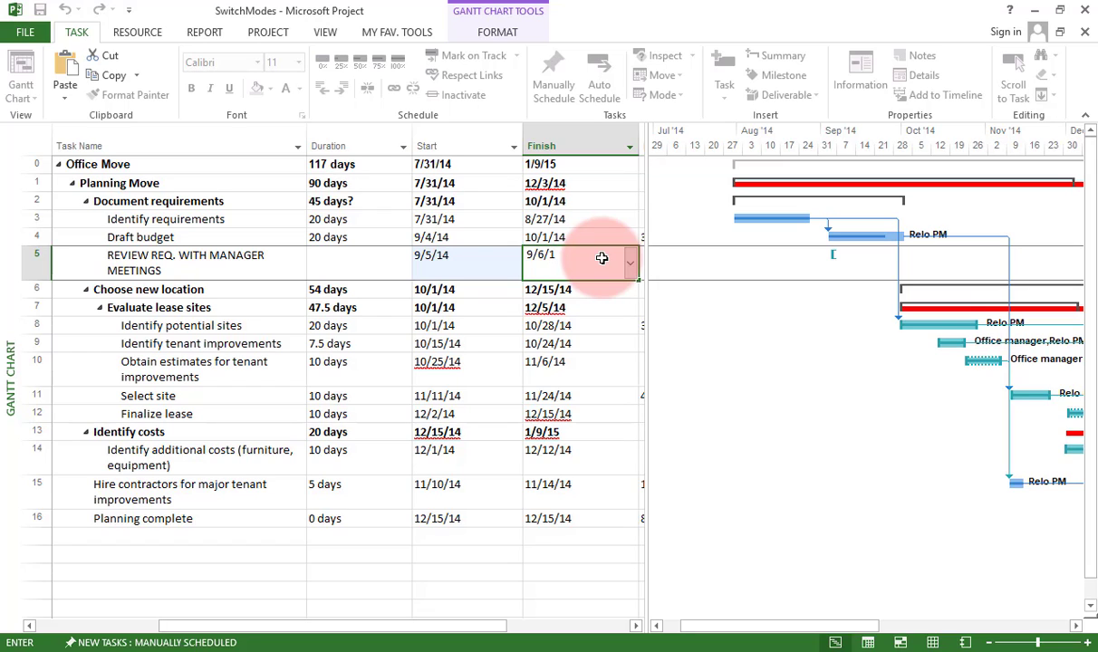
text(4)
click(510, 362)
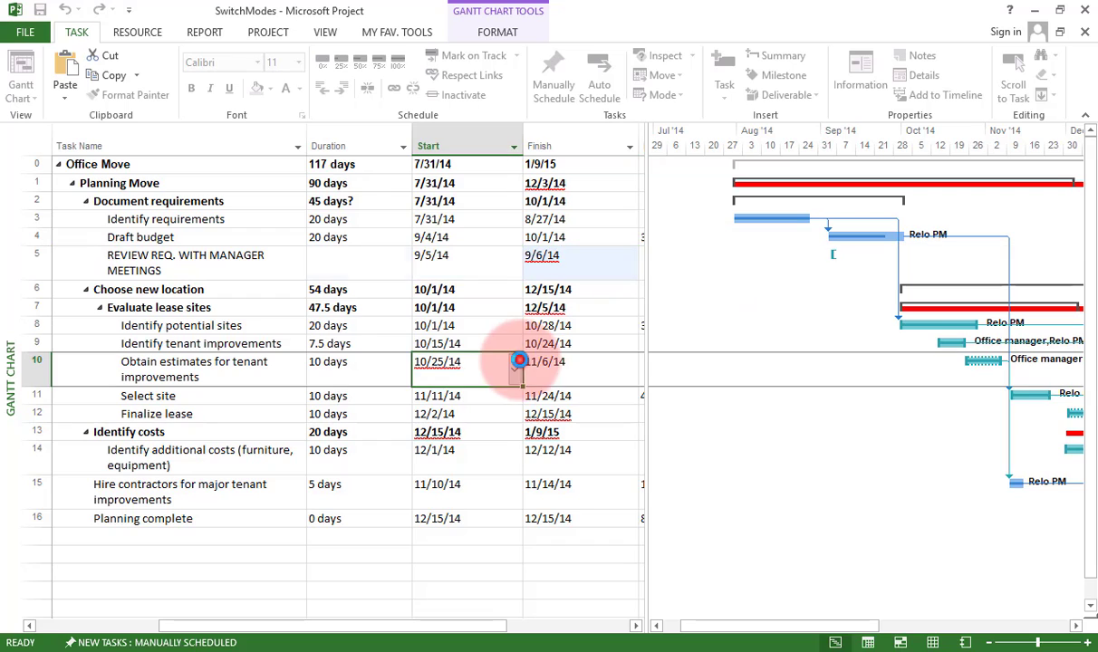
Examine the duration and dates of the REVIEW REQ. WITH MANAGER MEETINGS task and inspect its bar in the Gantt chart
click(366, 272)
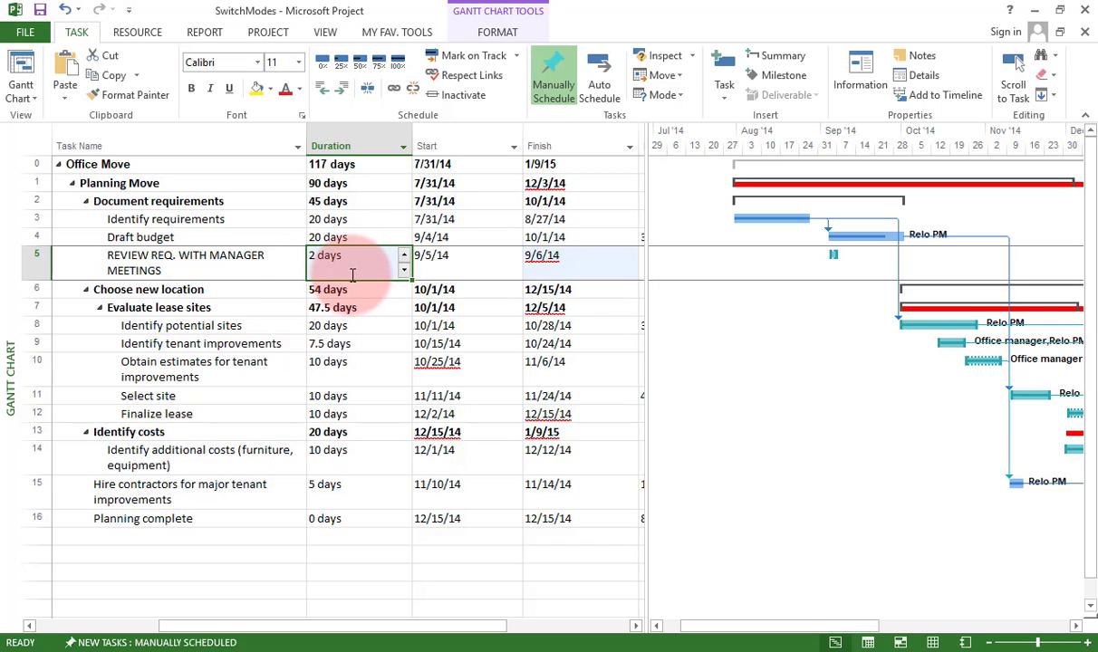
click(498, 252)
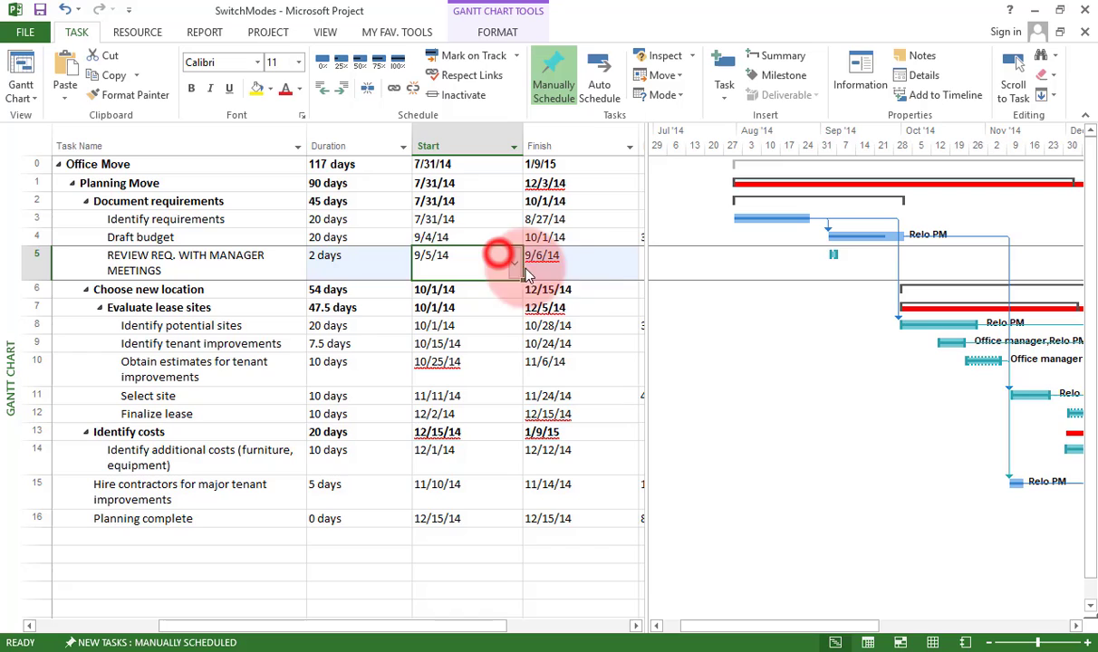
click(597, 270)
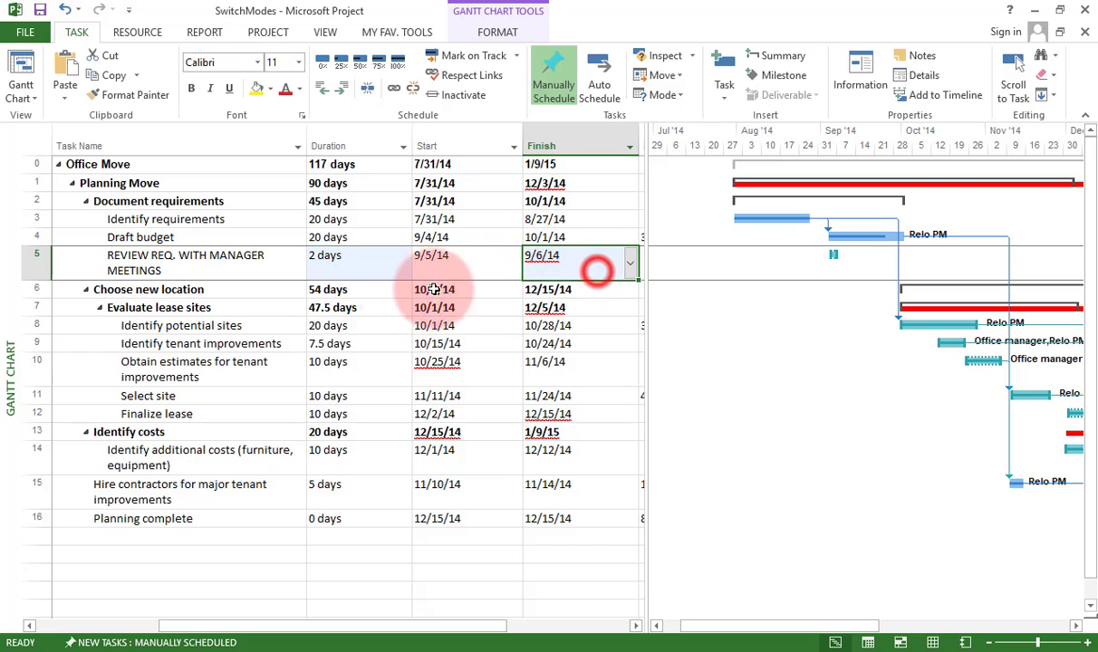
click(842, 324)
ctrl+scroll(856, 263, up, 5)
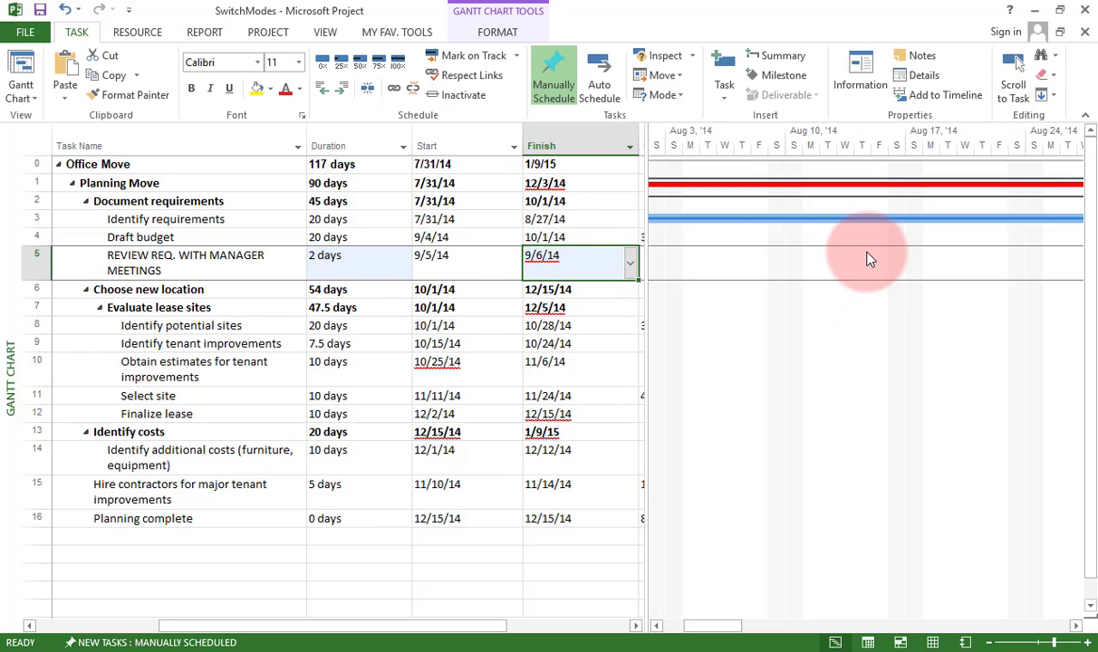
drag(694, 625, 763, 629)
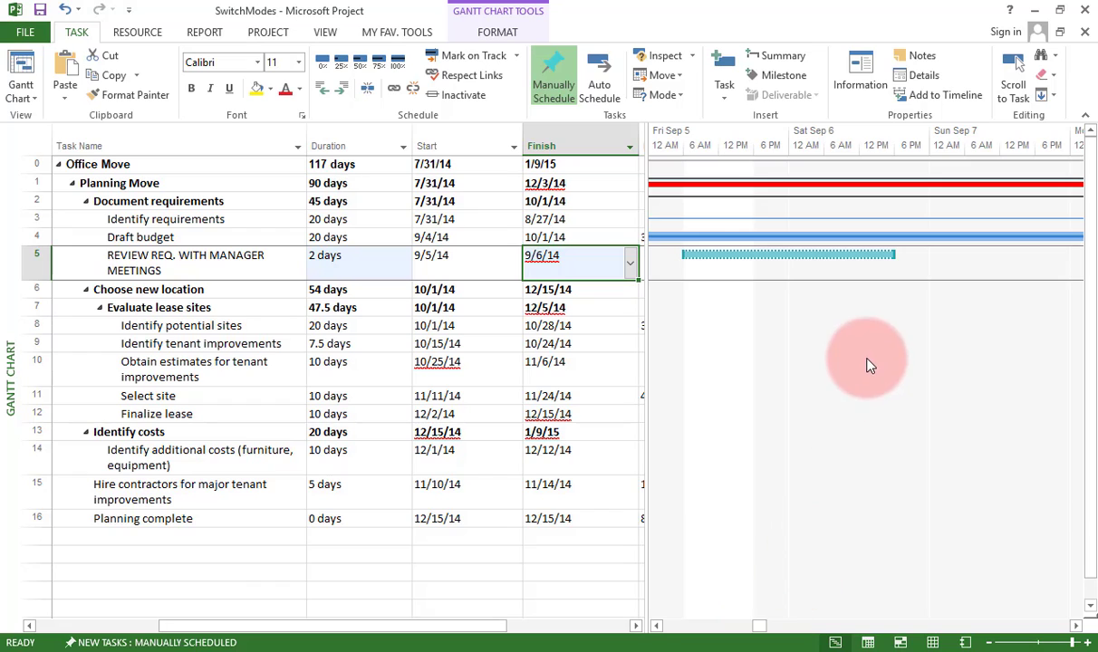
ctrl+scroll(866, 363, down, 3)
ctrl+scroll(760, 265, down, 1)
ctrl+scroll(785, 235, up, 4)
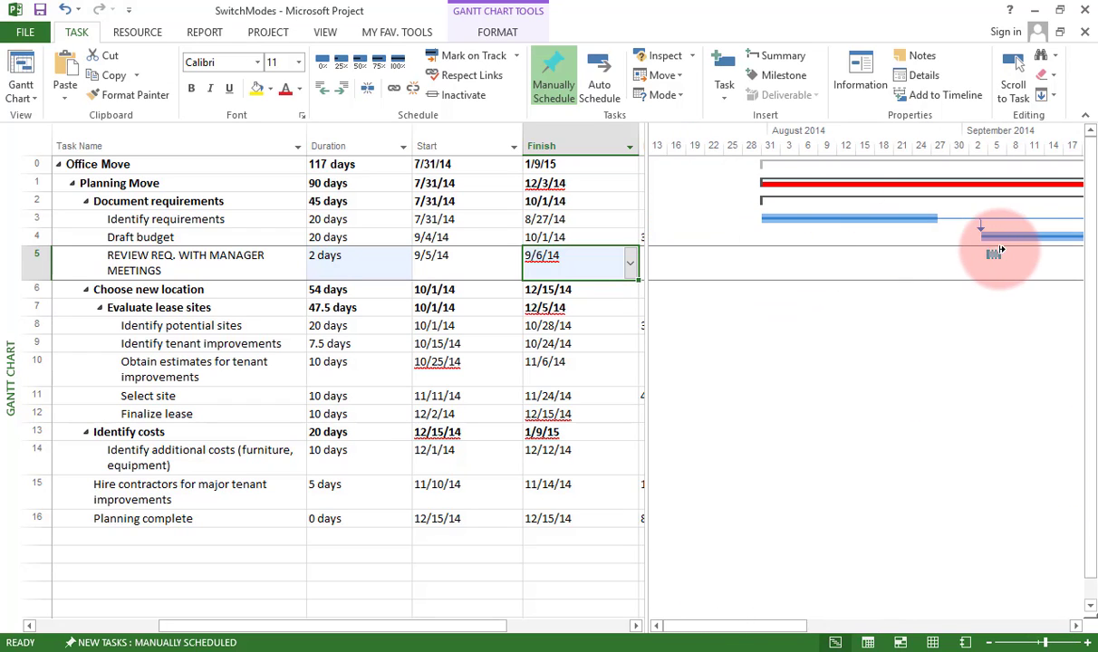
ctrl+scroll(996, 281, down, 1)
drag(703, 625, 791, 625)
drag(726, 254, 730, 255)
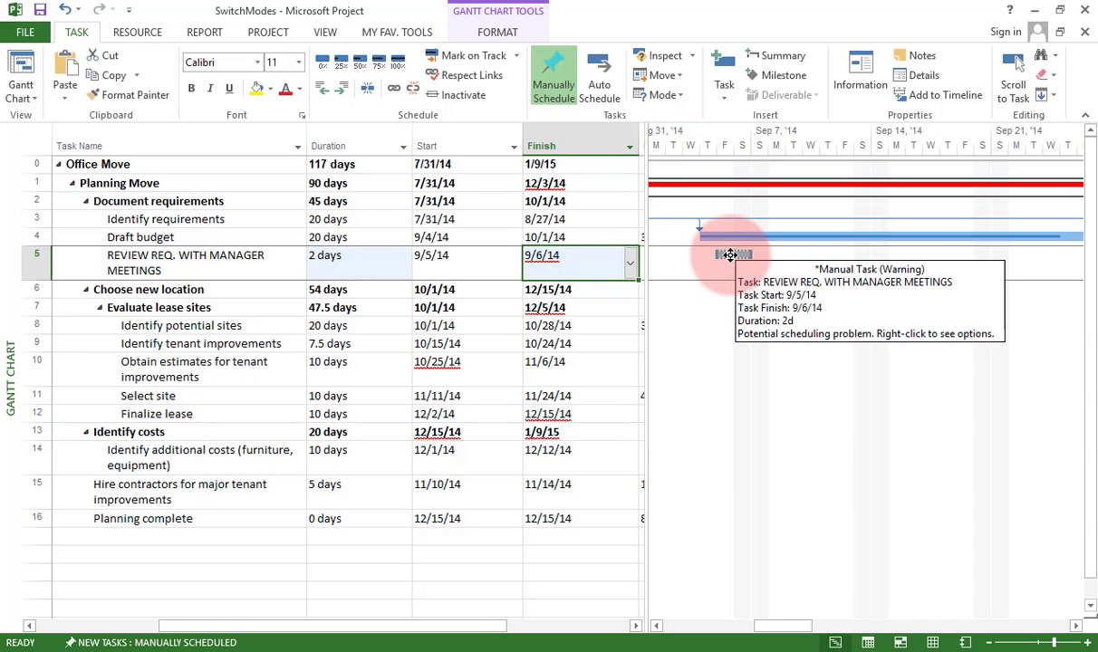
drag(730, 254, 730, 255)
mouse_move(730, 254)
mouse_down()
mouse_move(754, 305)
mouse_move(735, 257)
mouse_up()
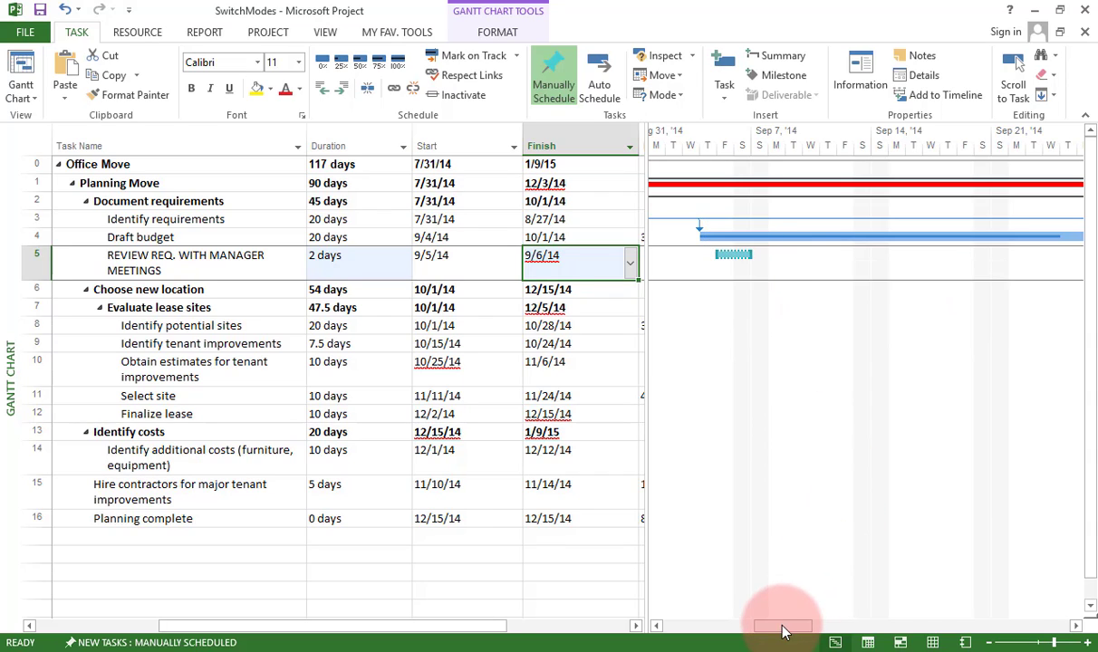
drag(780, 626, 674, 628)
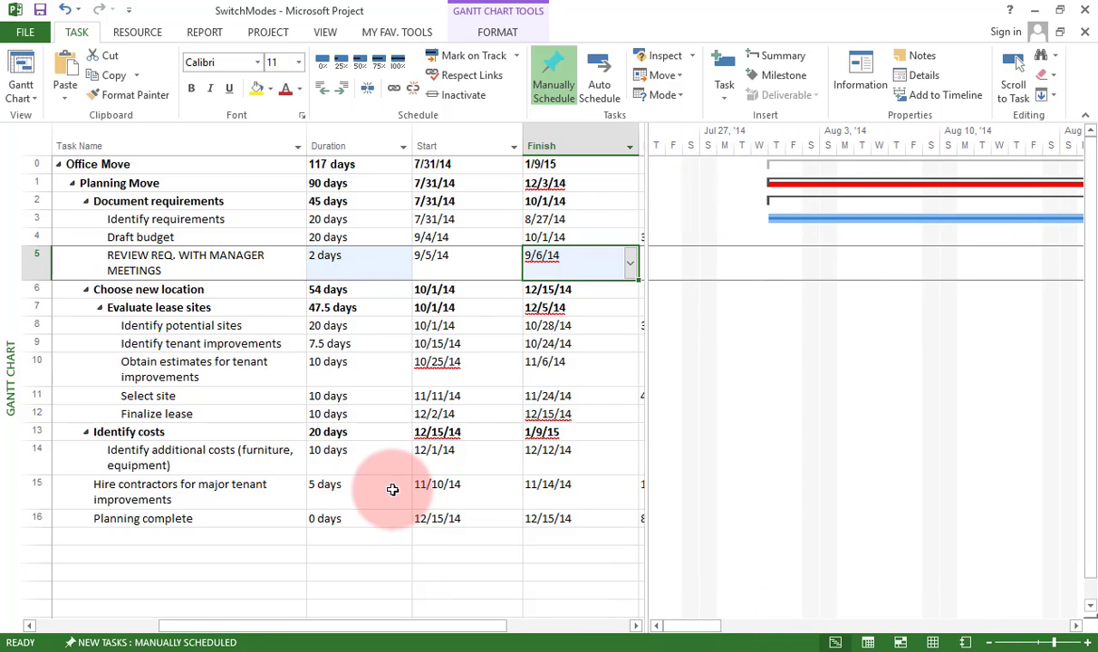